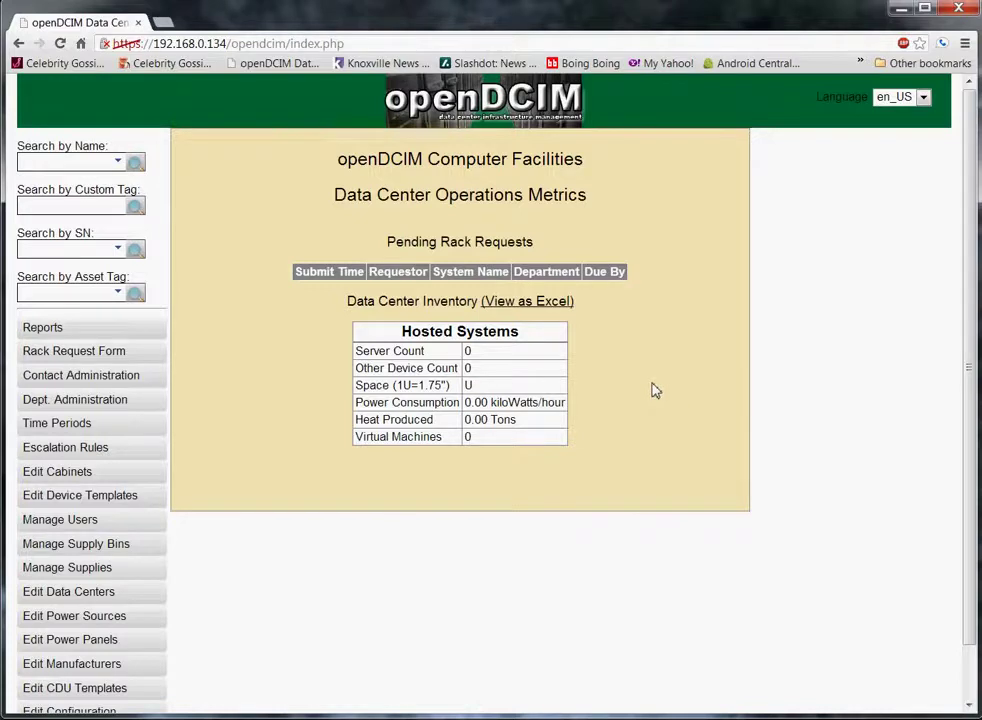
# - Open the device template form and check whether HP is listed among the manufacturers
pyautogui.click(119, 498)
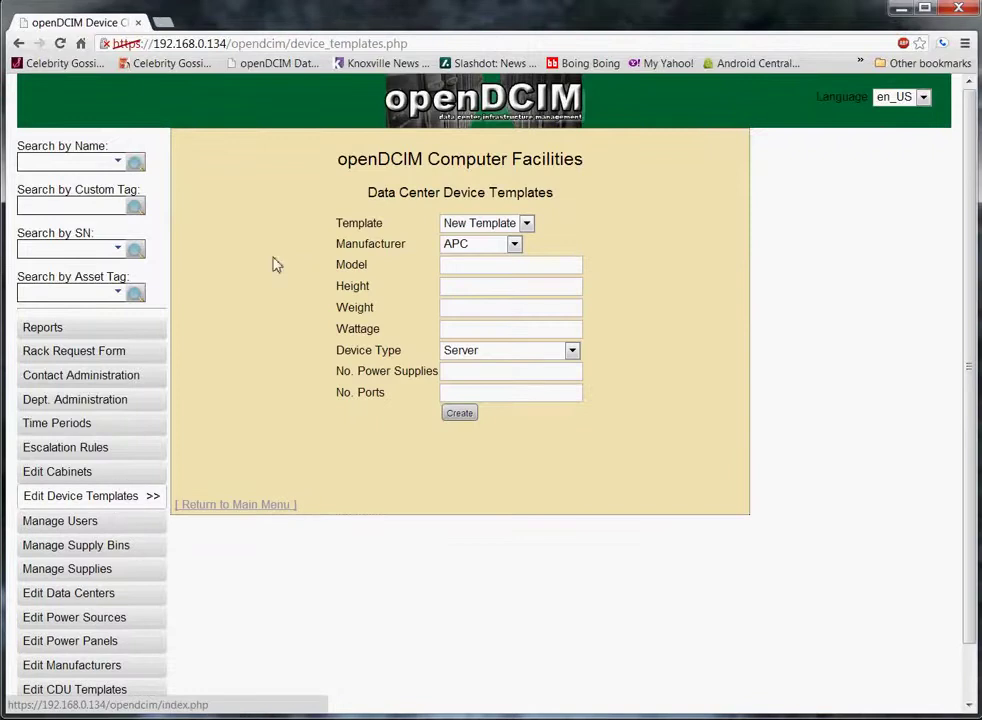
pyautogui.click(503, 249)
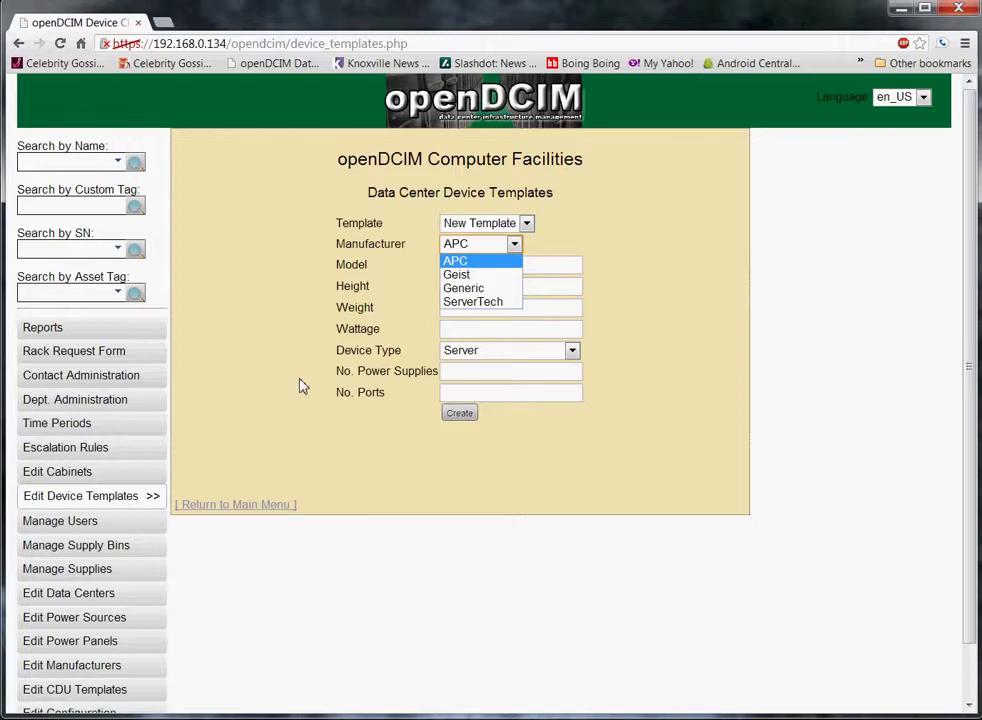
# - Go to the manufacturer listing page and review the existing manufacturers
pyautogui.click(75, 668)
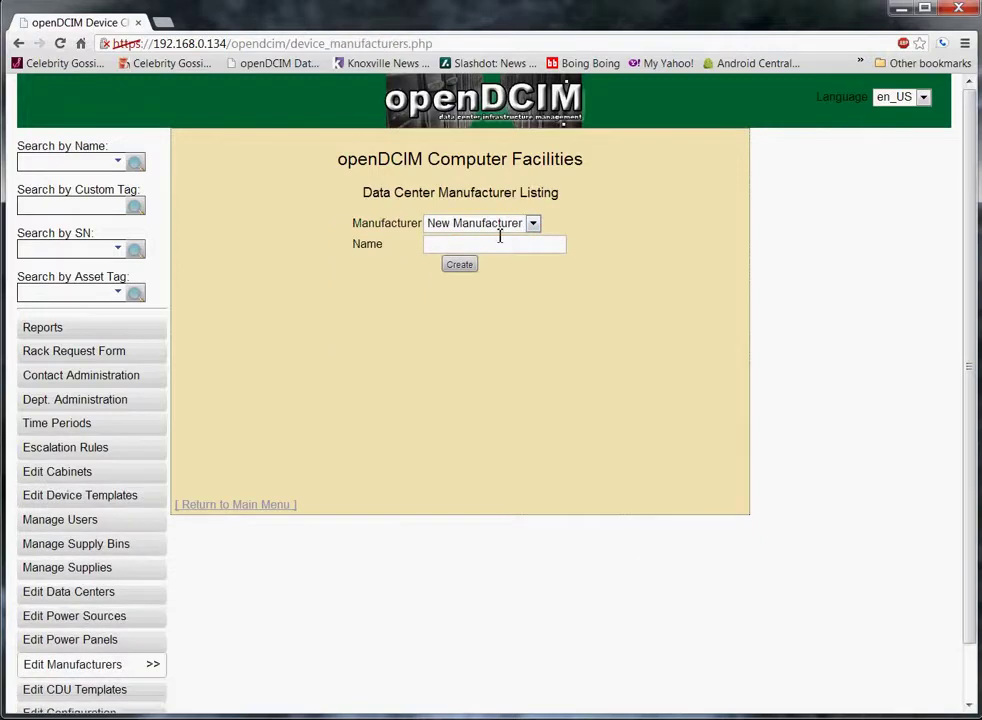
pyautogui.click(494, 226)
pyautogui.click(494, 238)
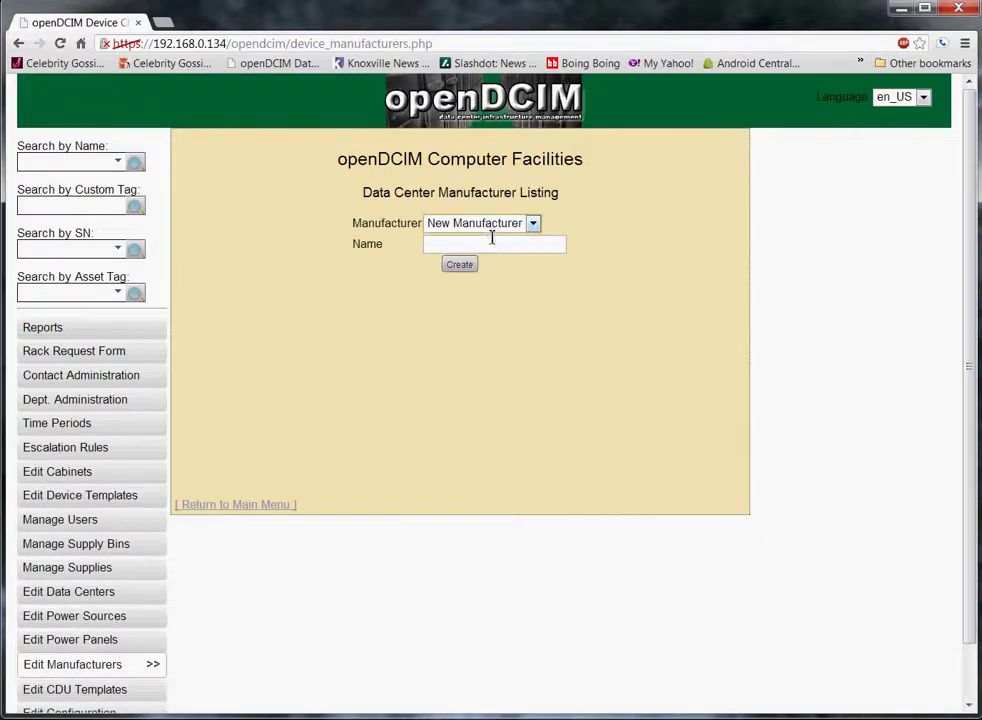
pyautogui.click(494, 225)
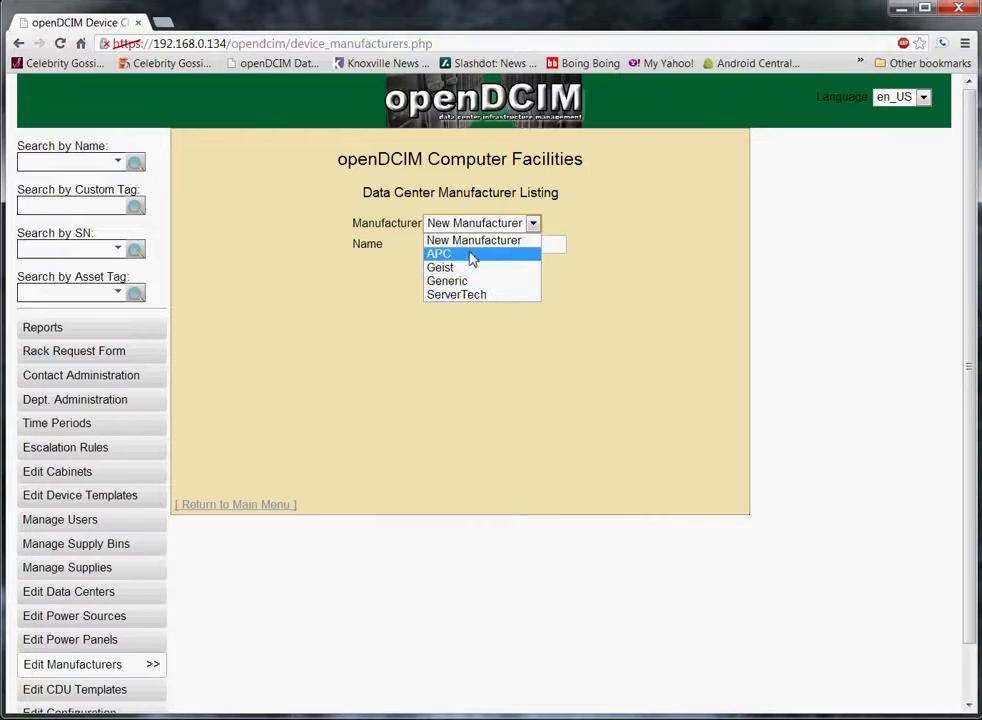
# - Create a new manufacturer named HP
pyautogui.click(548, 247)
pyautogui.click(548, 247)
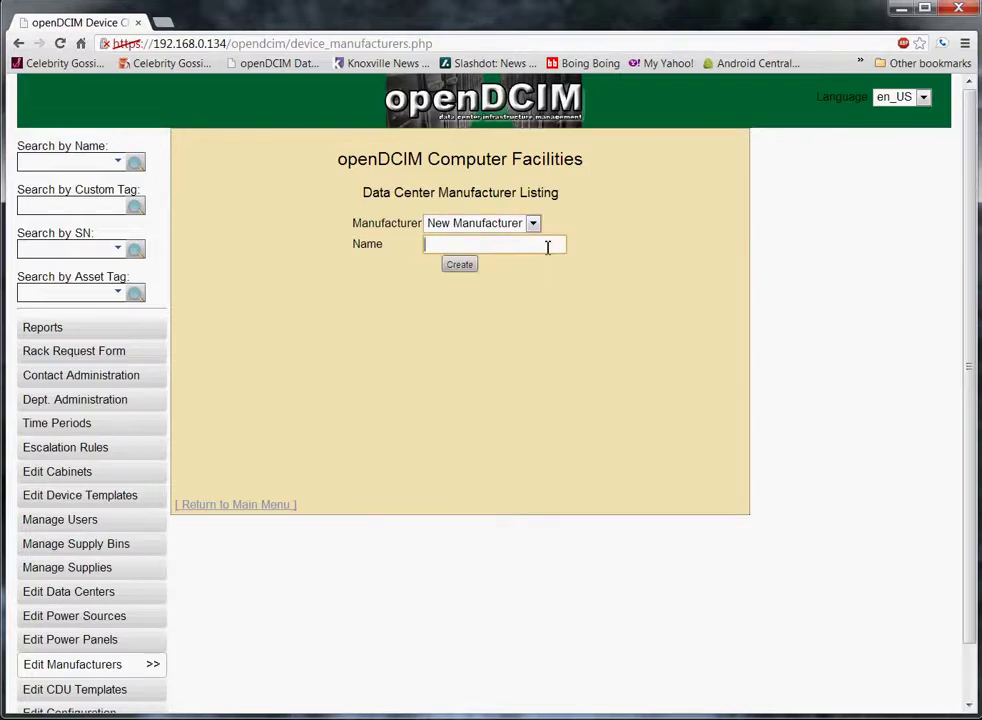
pyautogui.write('HP')
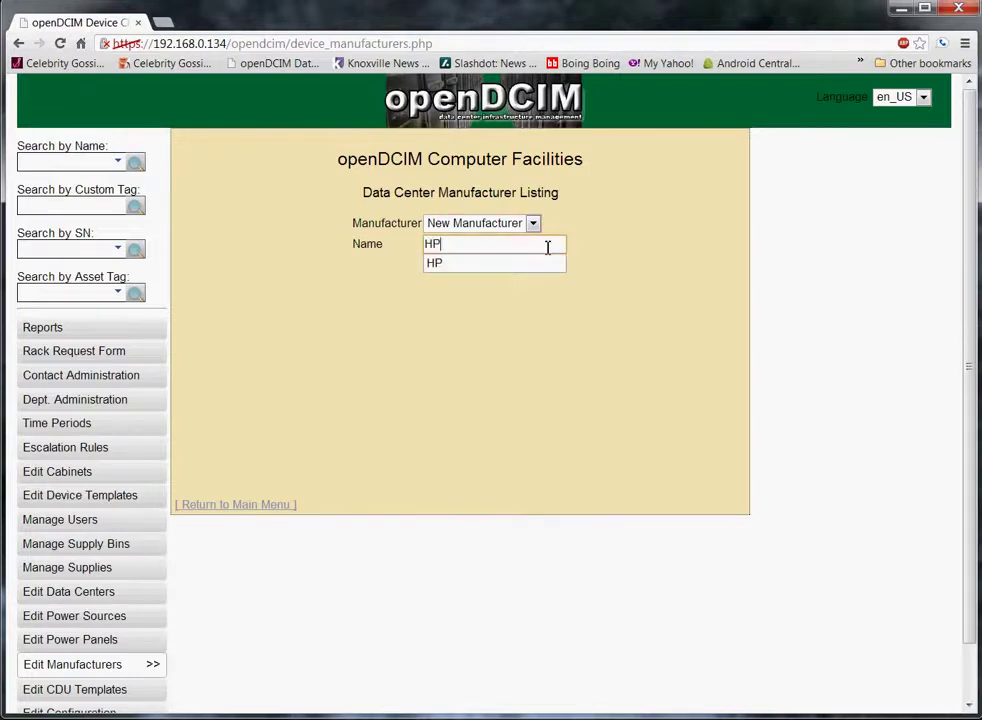
pyautogui.click(623, 250)
pyautogui.click(460, 266)
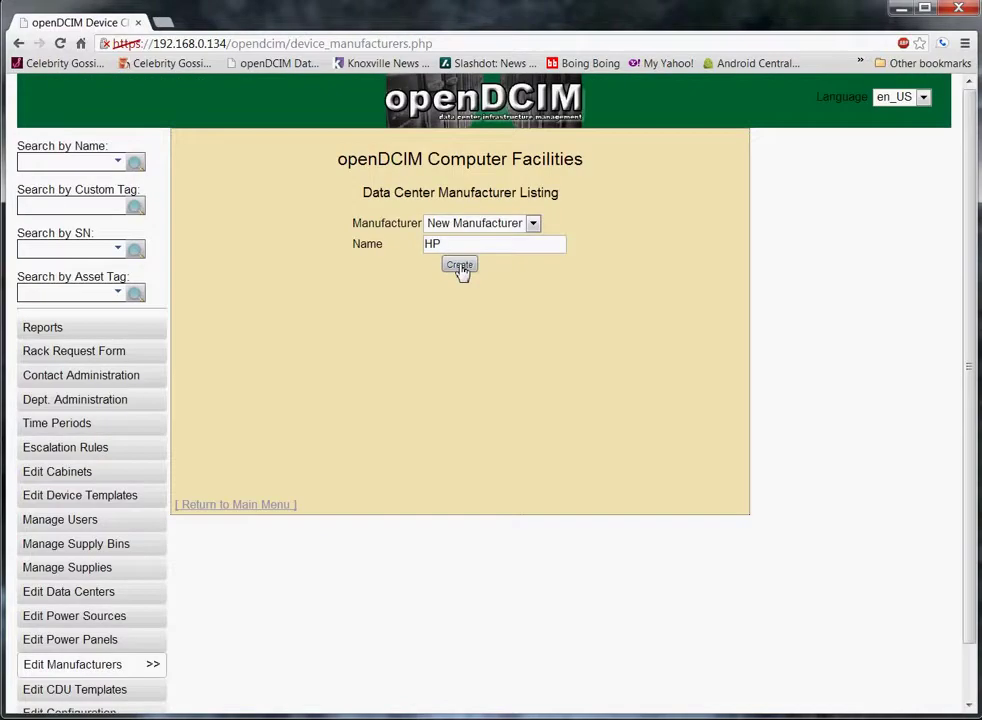
# - Start a new device template with HP as its manufacturer
pyautogui.click(127, 504)
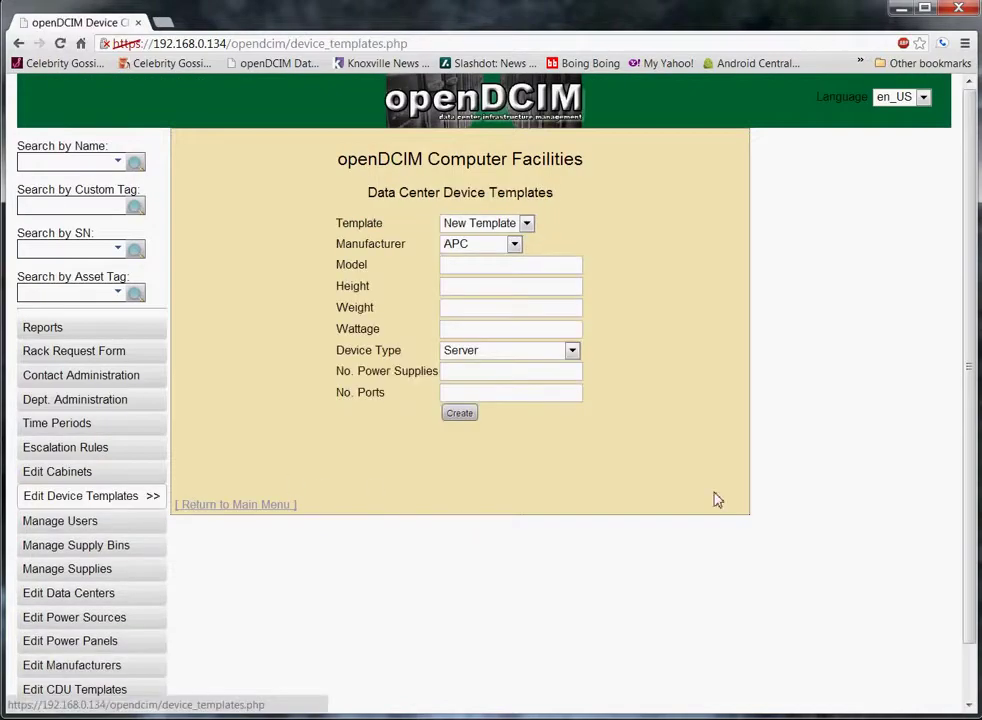
pyautogui.click(527, 223)
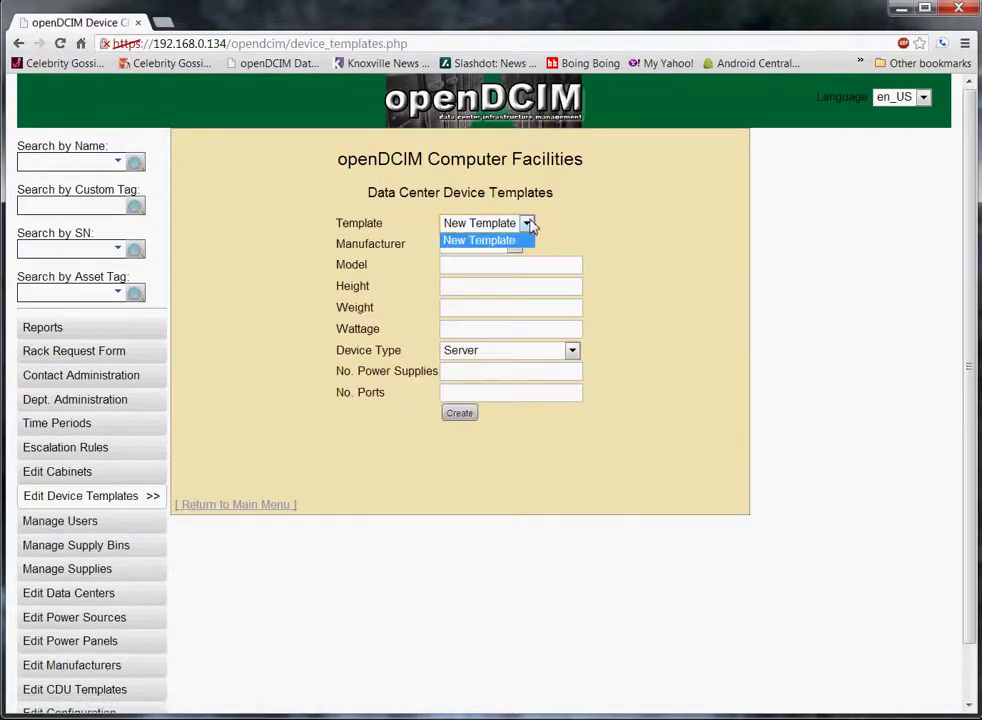
pyautogui.click(520, 240)
pyautogui.click(515, 250)
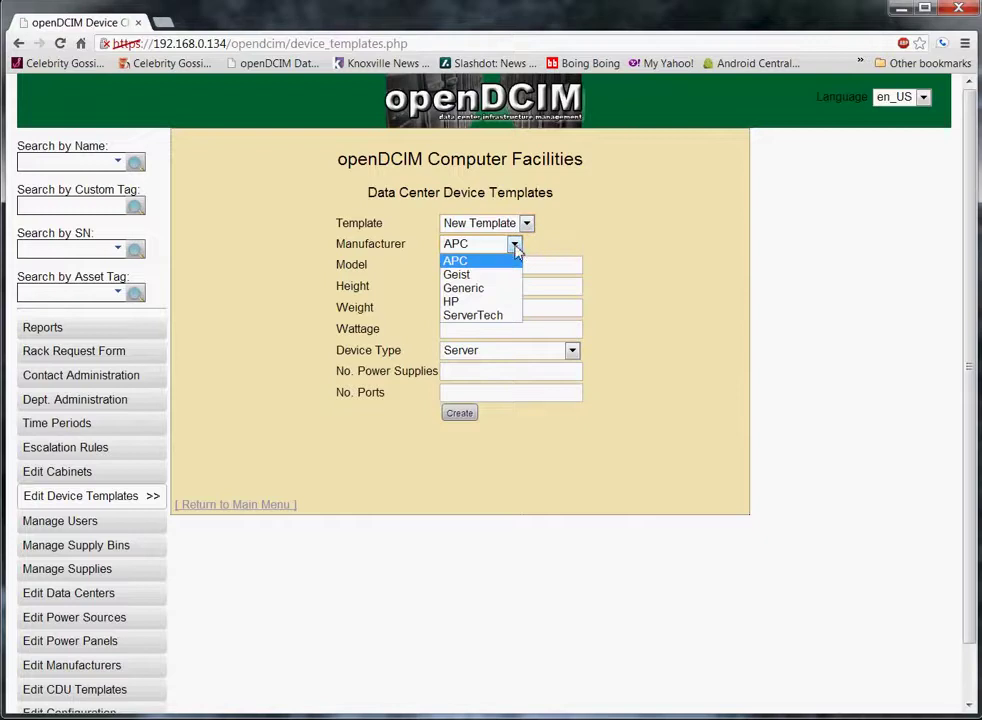
pyautogui.click(527, 225)
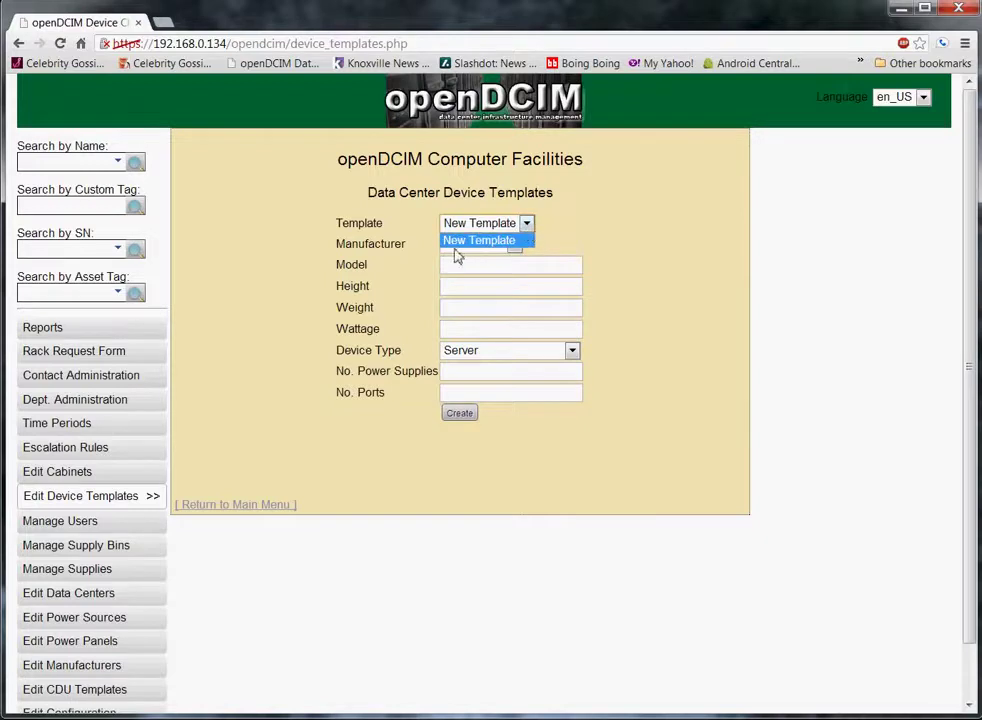
pyautogui.click(483, 243)
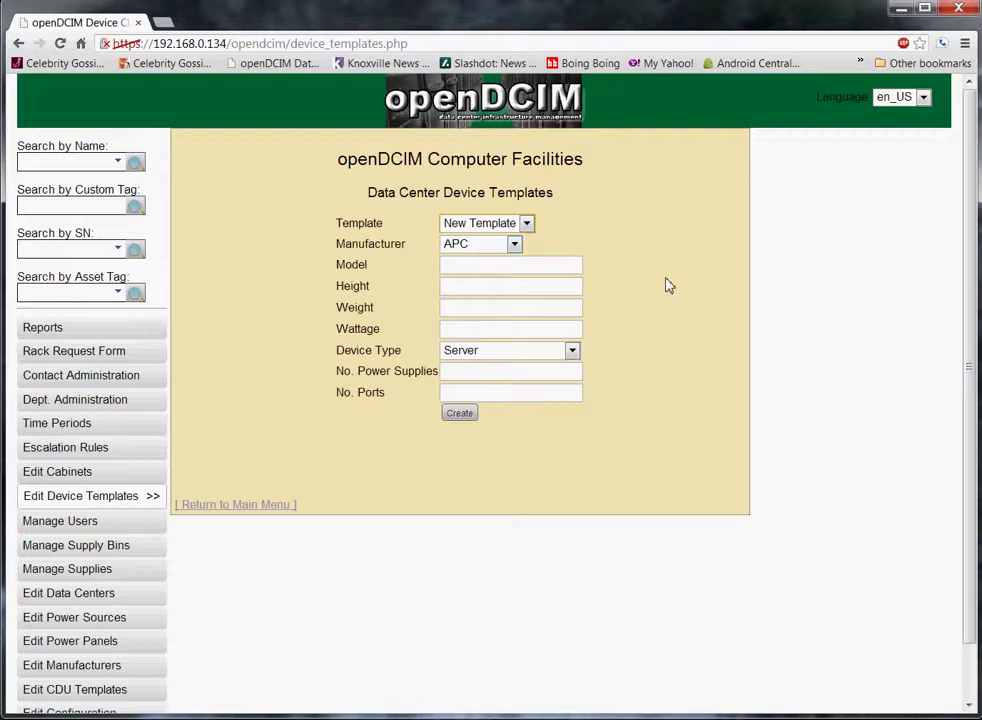
pyautogui.click(474, 248)
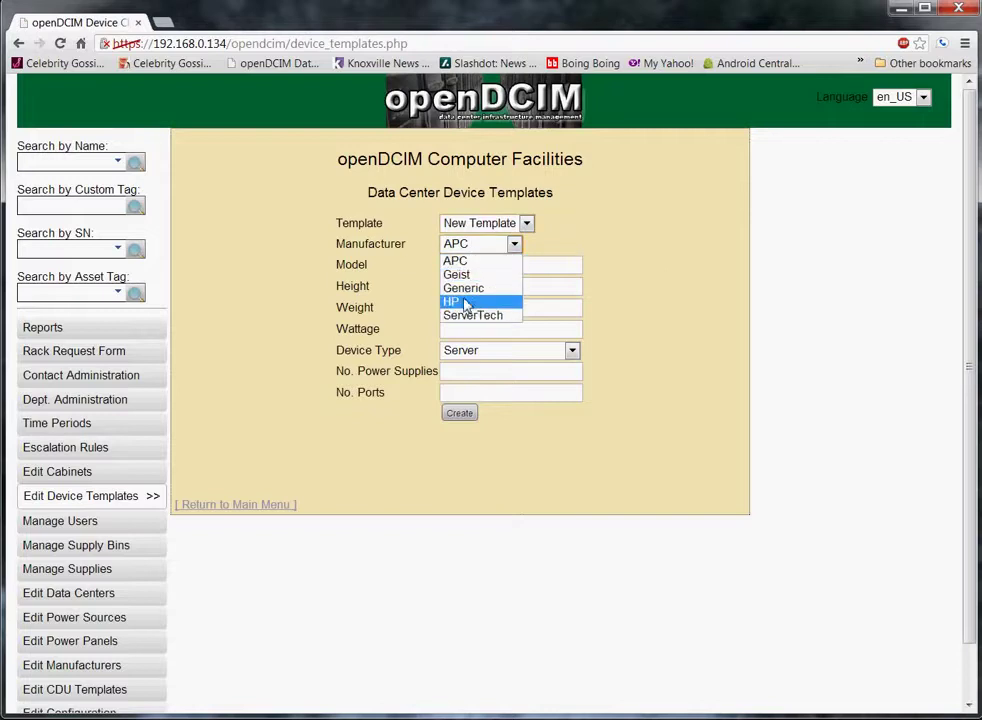
pyautogui.click(467, 301)
# - Enter model DL385 G7 and height 2 for the new template
pyautogui.click(563, 266)
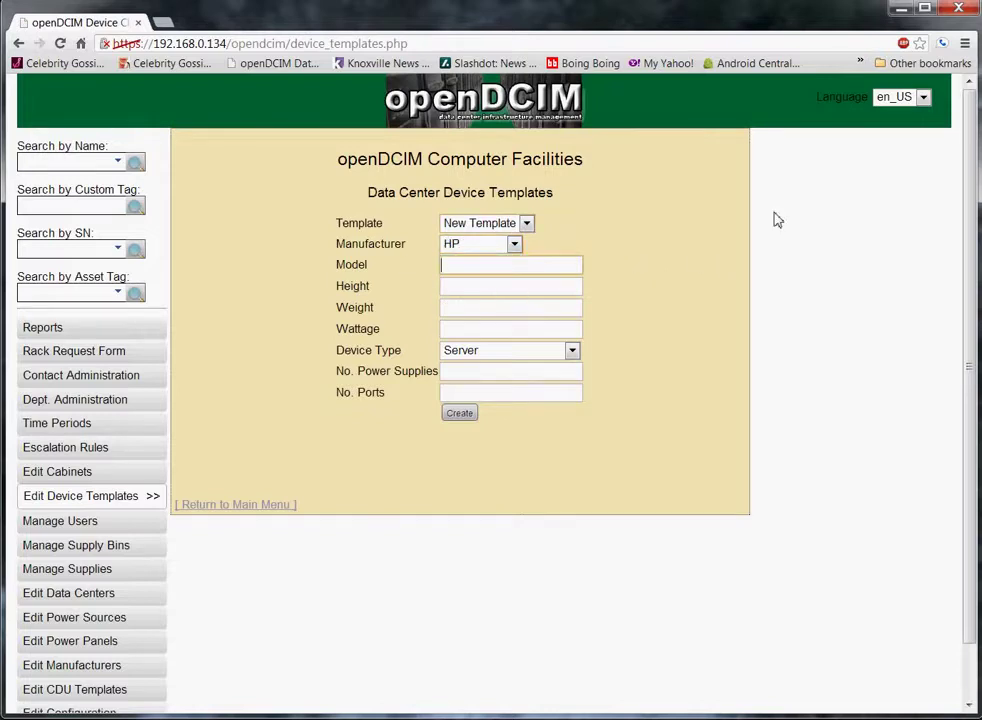
pyautogui.write('D')
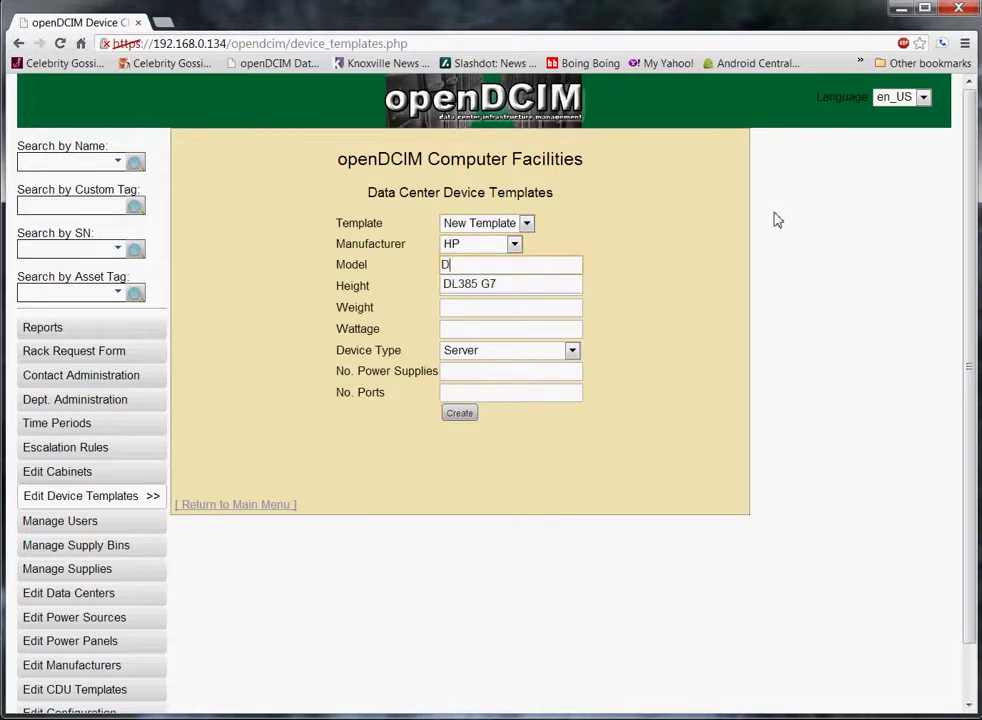
pyautogui.write('L385 G7')
pyautogui.click(776, 219)
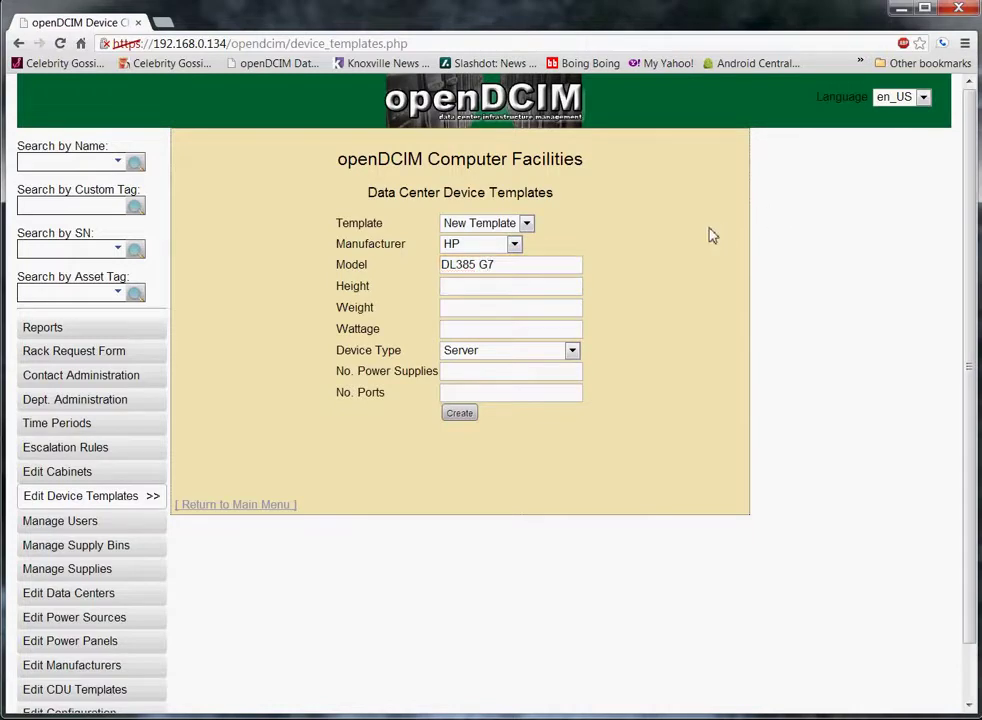
pyautogui.click(455, 290)
pyautogui.write('2')
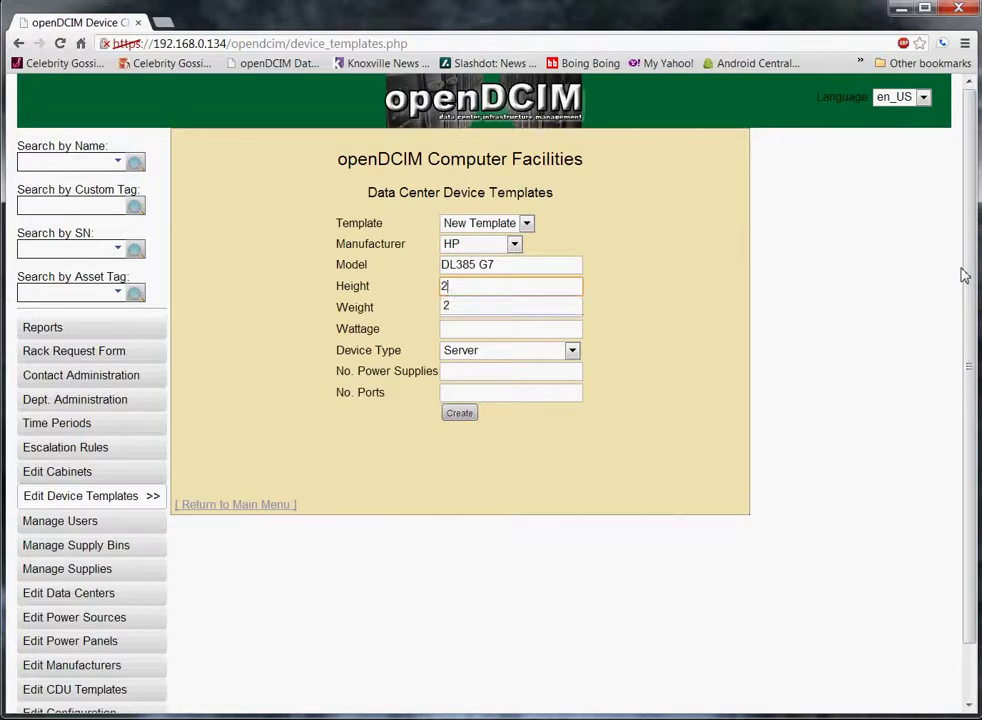
pyautogui.click(705, 311)
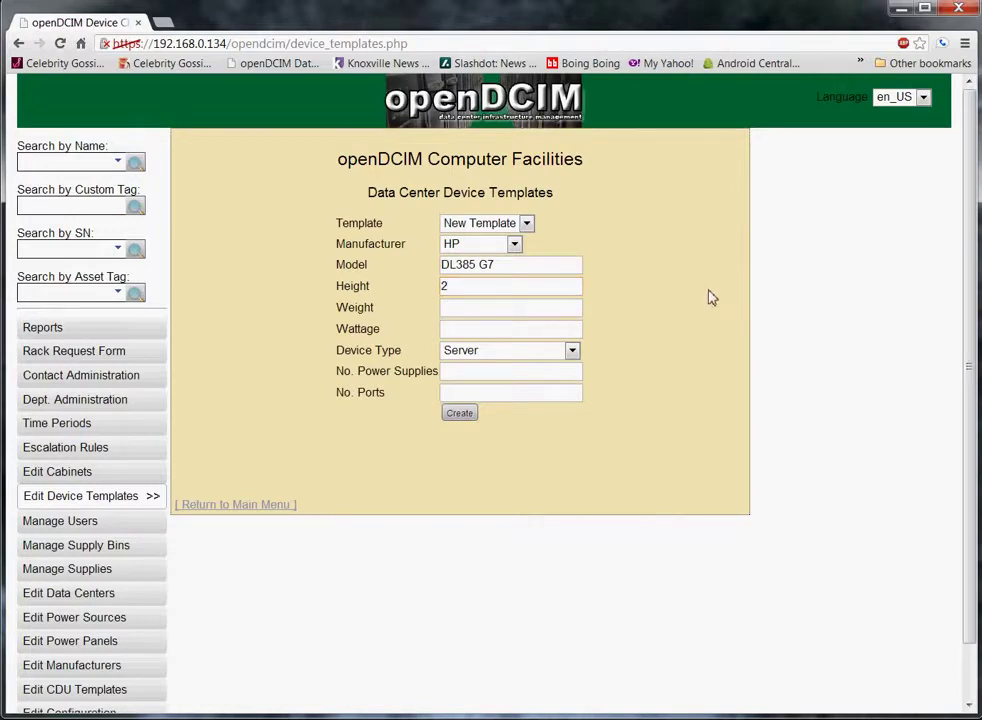
# - Enter weight 75 and wattage 325 on the HP DL385 G7 template
pyautogui.click(495, 303)
pyautogui.write('75')
pyautogui.click(521, 331)
pyautogui.write('325')
# - Keep Server as the template's device type and move to the power supplies field
pyautogui.click(571, 354)
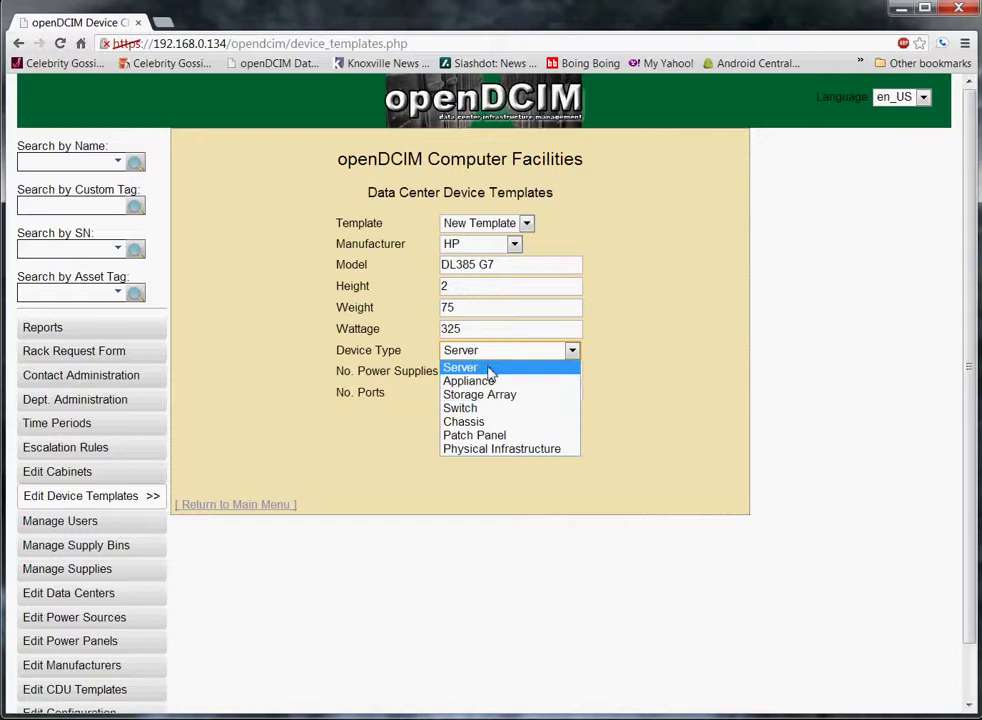
pyautogui.click(489, 367)
pyautogui.click(490, 368)
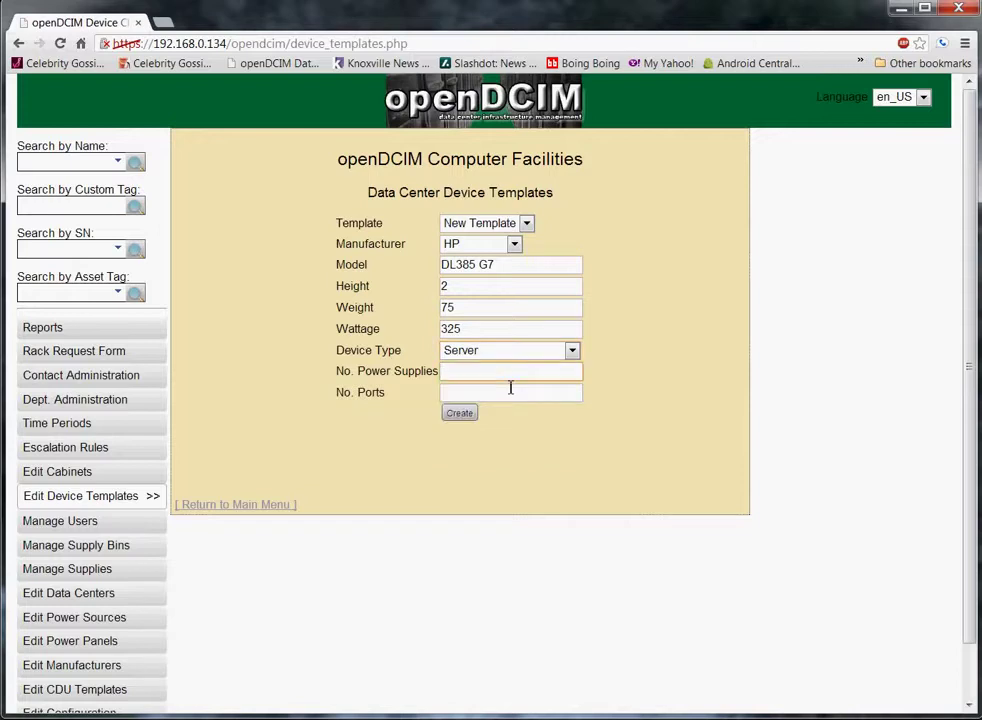
# - Set the template to 2 power supplies and 6 ports
pyautogui.write('2')
pyautogui.click(634, 384)
pyautogui.press('Tab')
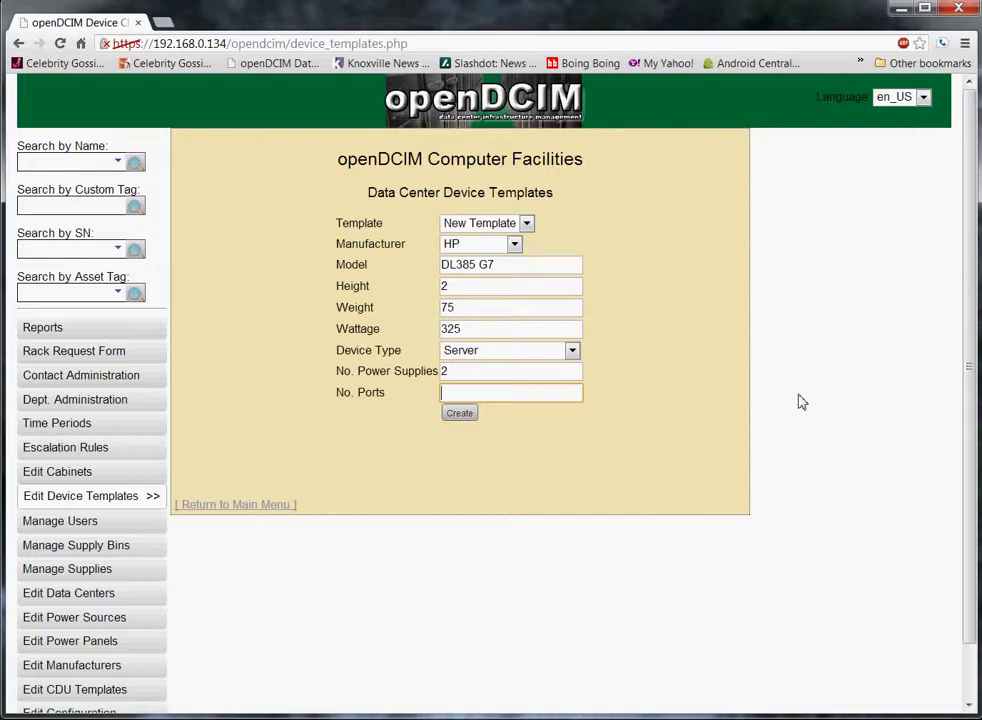
pyautogui.write('6')
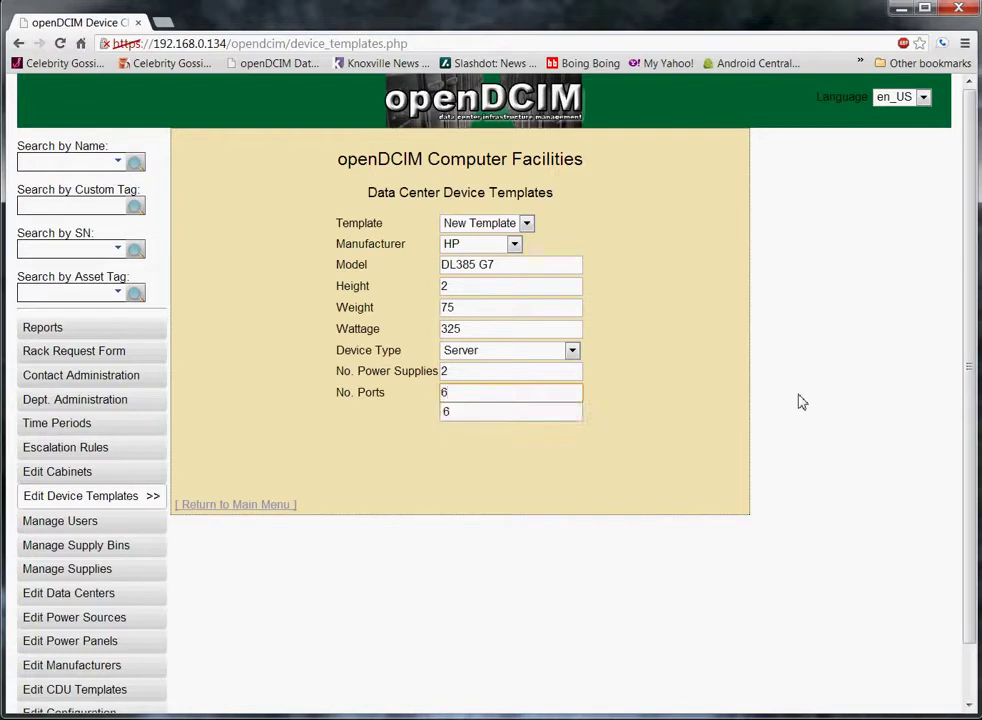
pyautogui.click(802, 402)
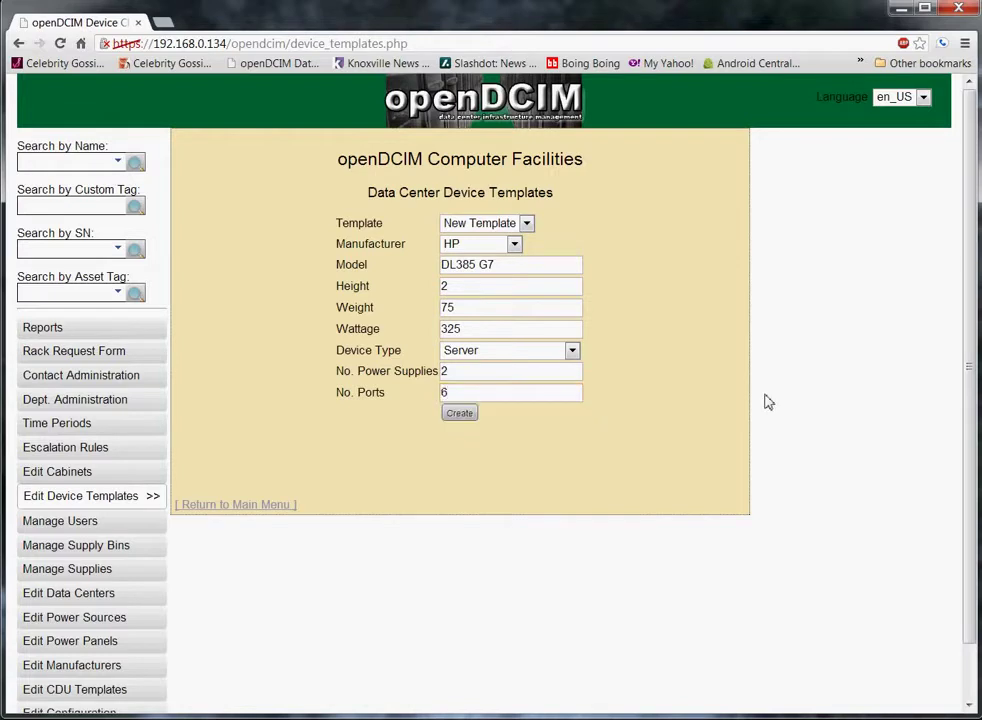
# - Save the HP DL385 G7 template and open cabinet AB04 in Main DC
pyautogui.click(467, 418)
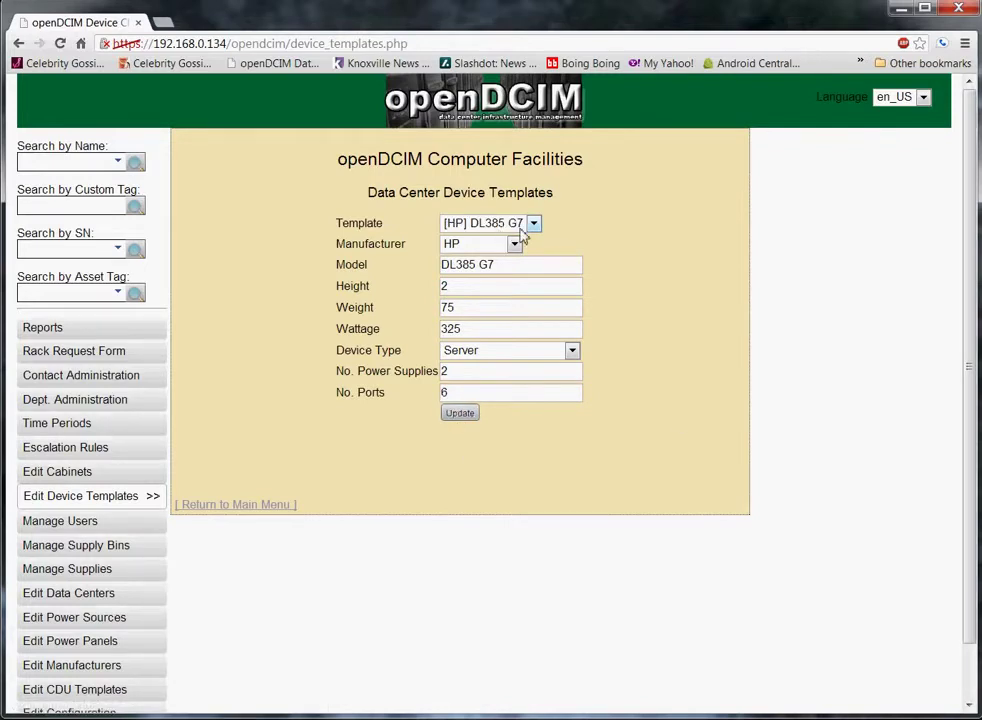
pyautogui.scroll(-1, 350, 505)
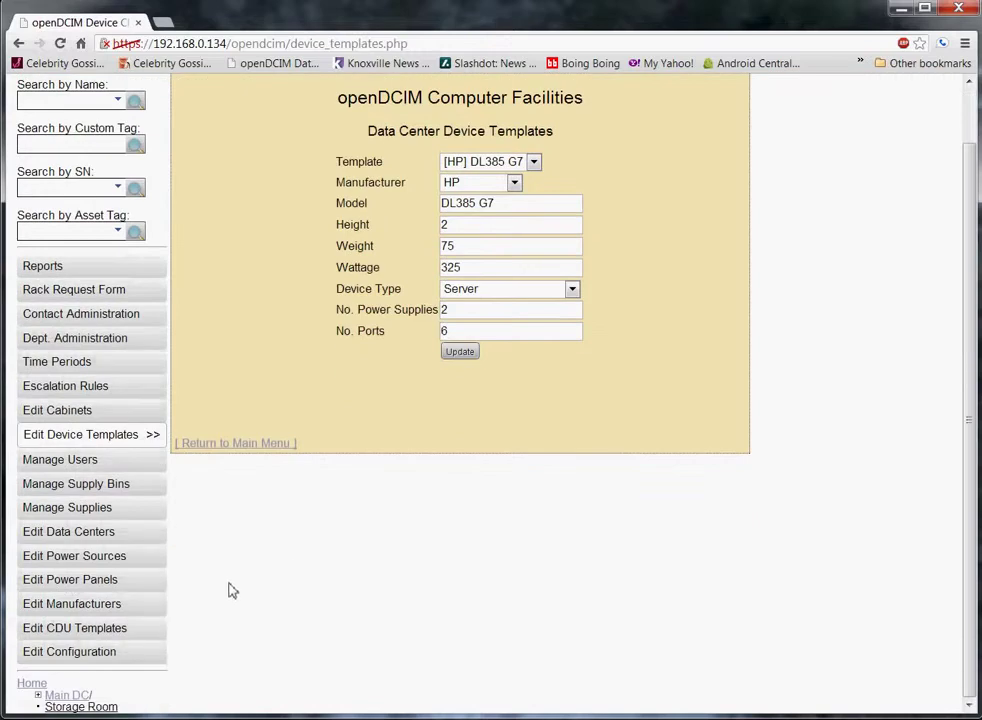
pyautogui.click(68, 695)
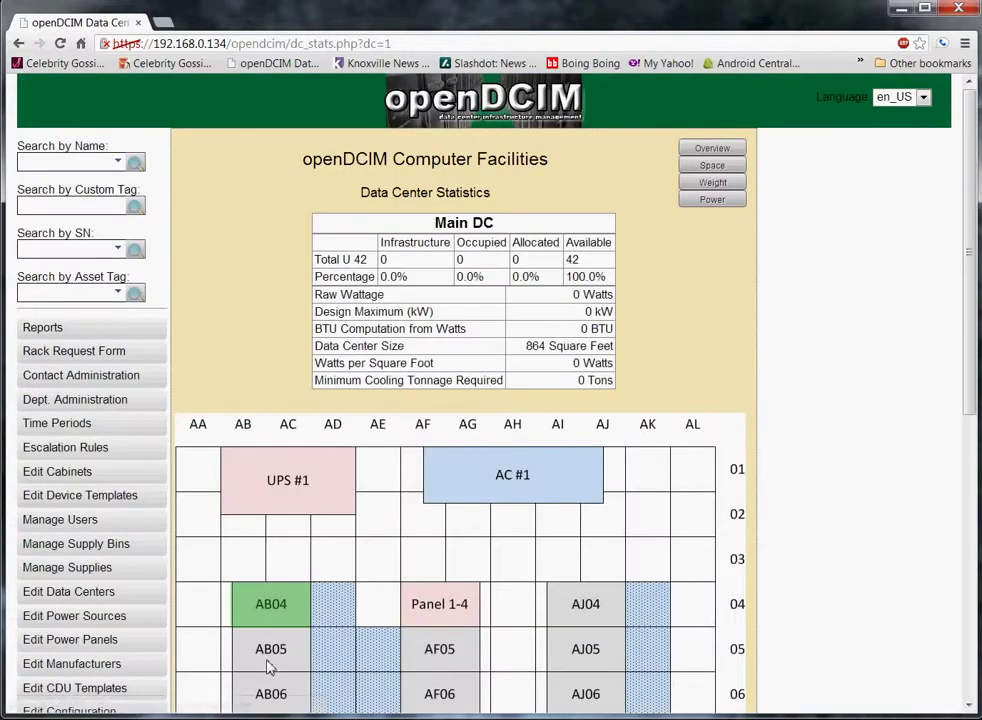
pyautogui.click(272, 620)
pyautogui.scroll(-3, 686, 420)
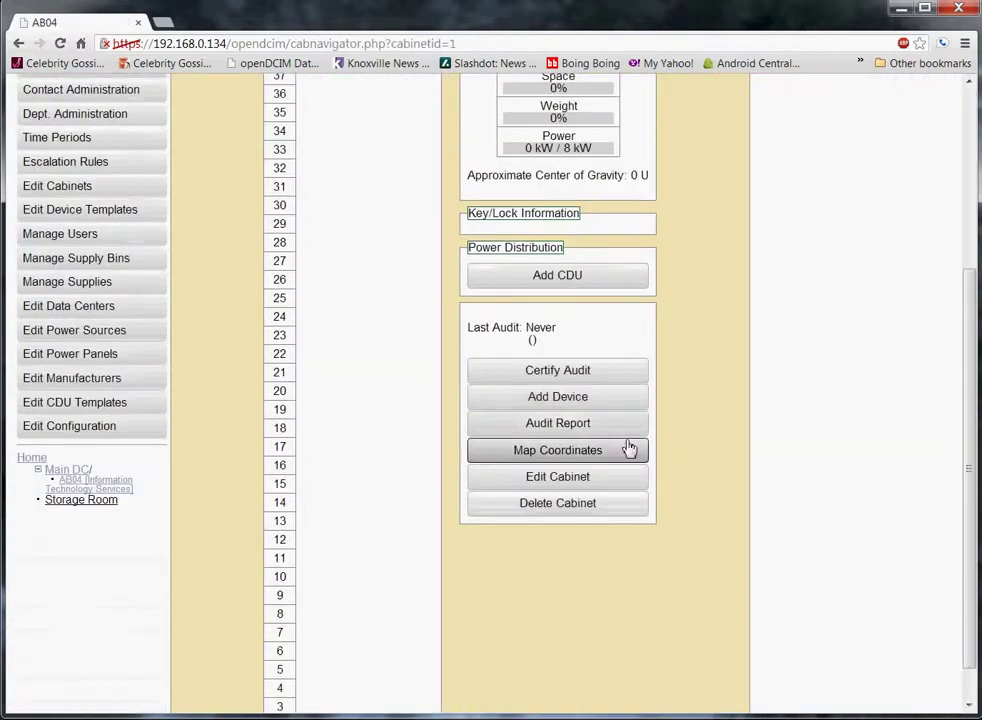
# - Add a new AB04 device from the HP - DL385 G7 template at rack position U1
pyautogui.click(582, 401)
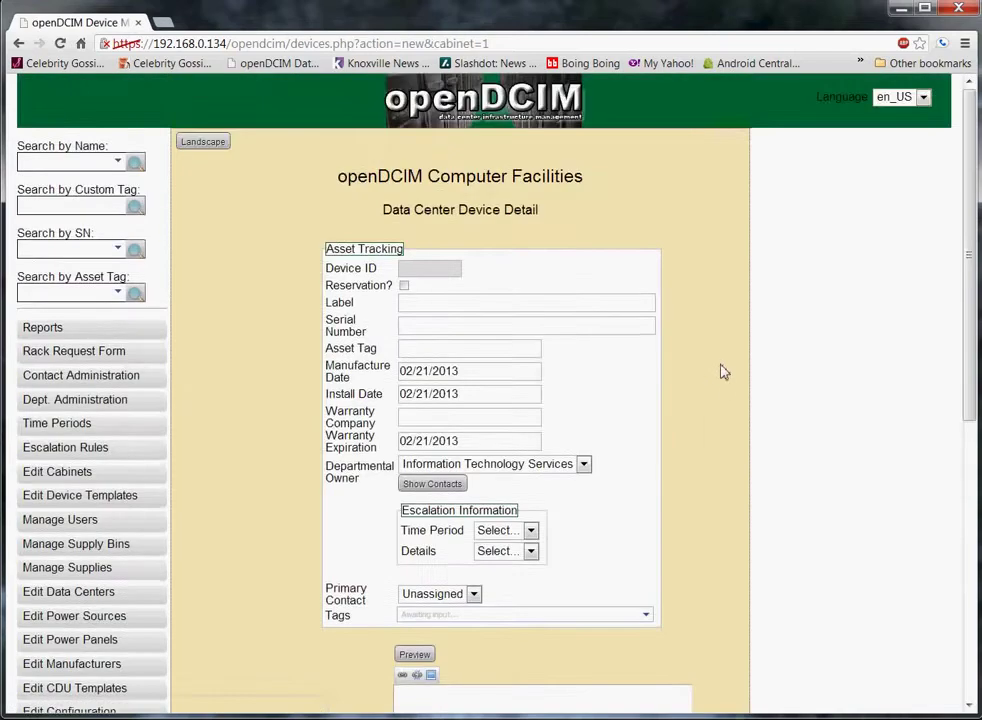
pyautogui.scroll(-5, 723, 371)
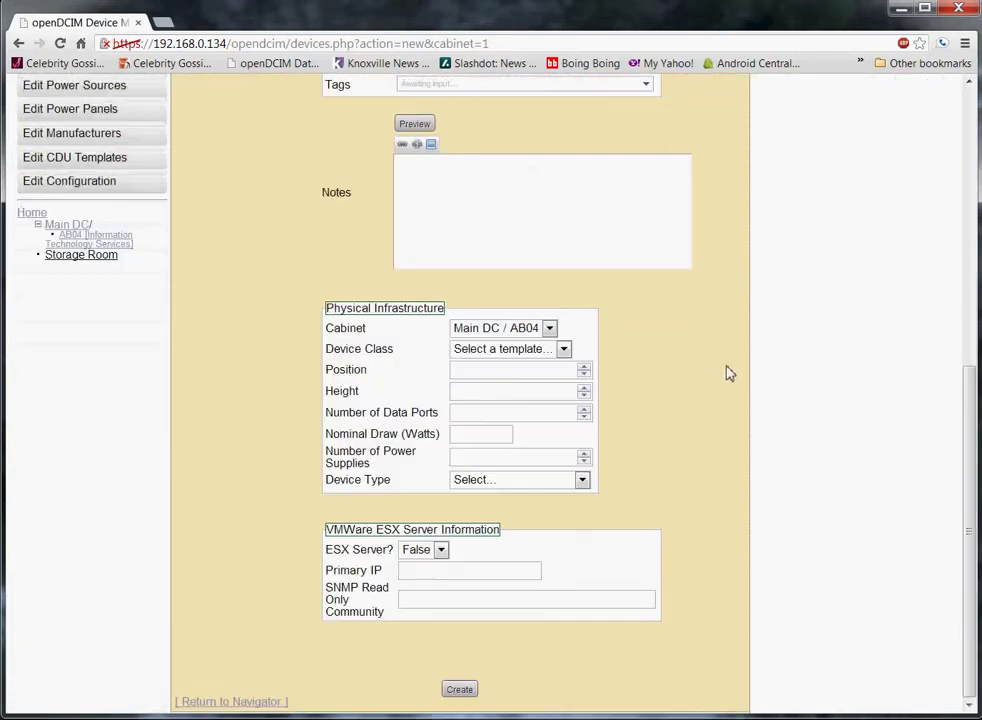
pyautogui.click(563, 349)
pyautogui.click(530, 381)
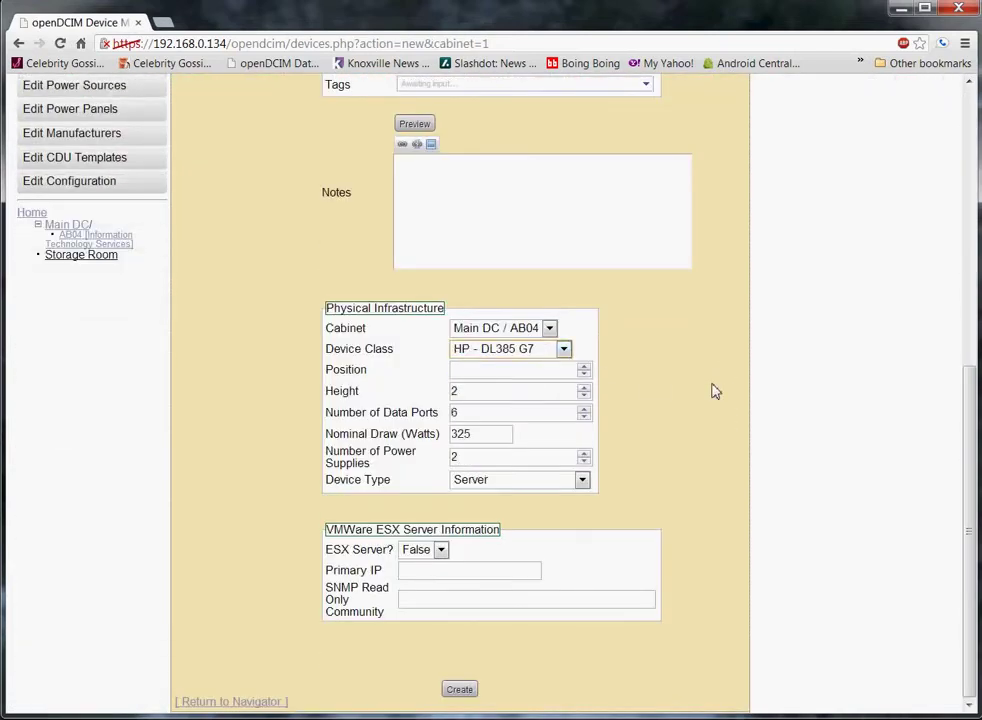
pyautogui.click(484, 371)
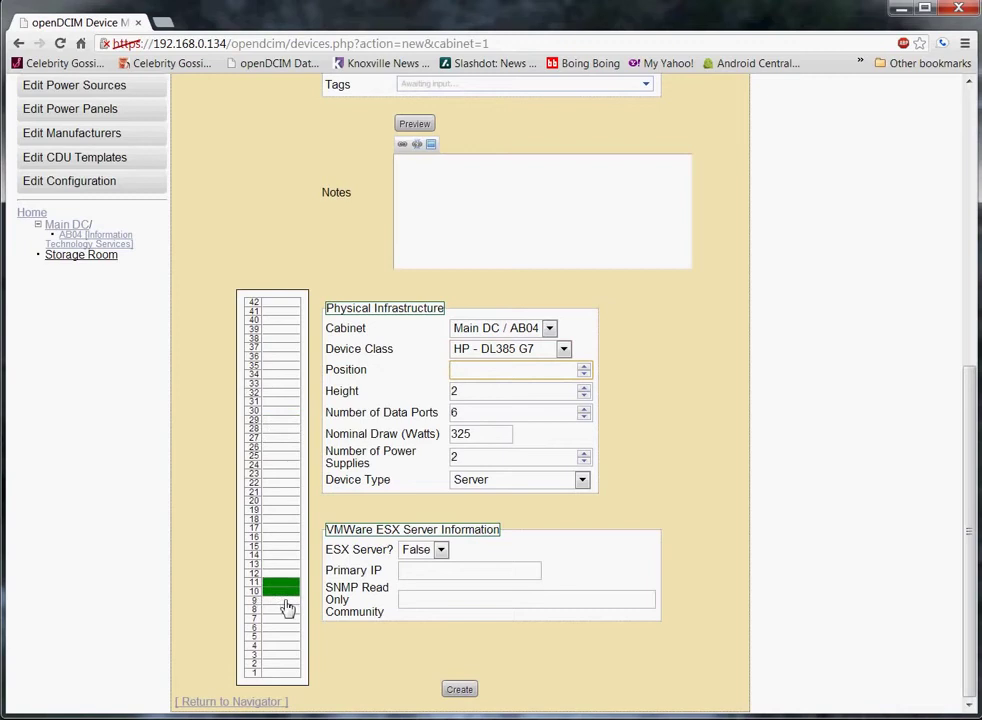
pyautogui.click(286, 682)
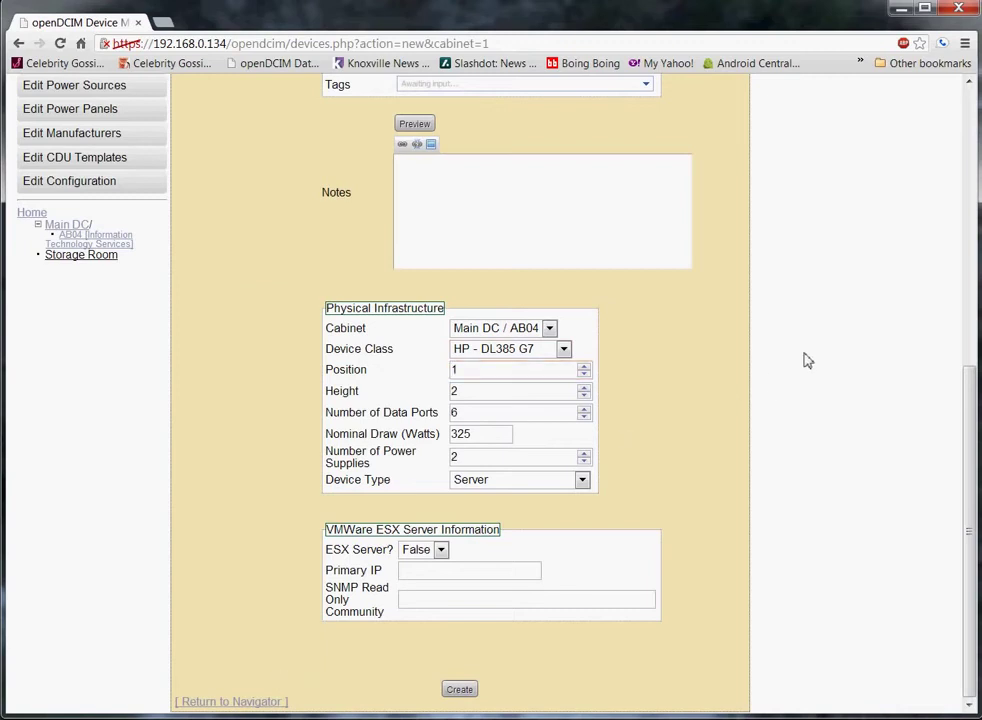
pyautogui.scroll(5, 809, 360)
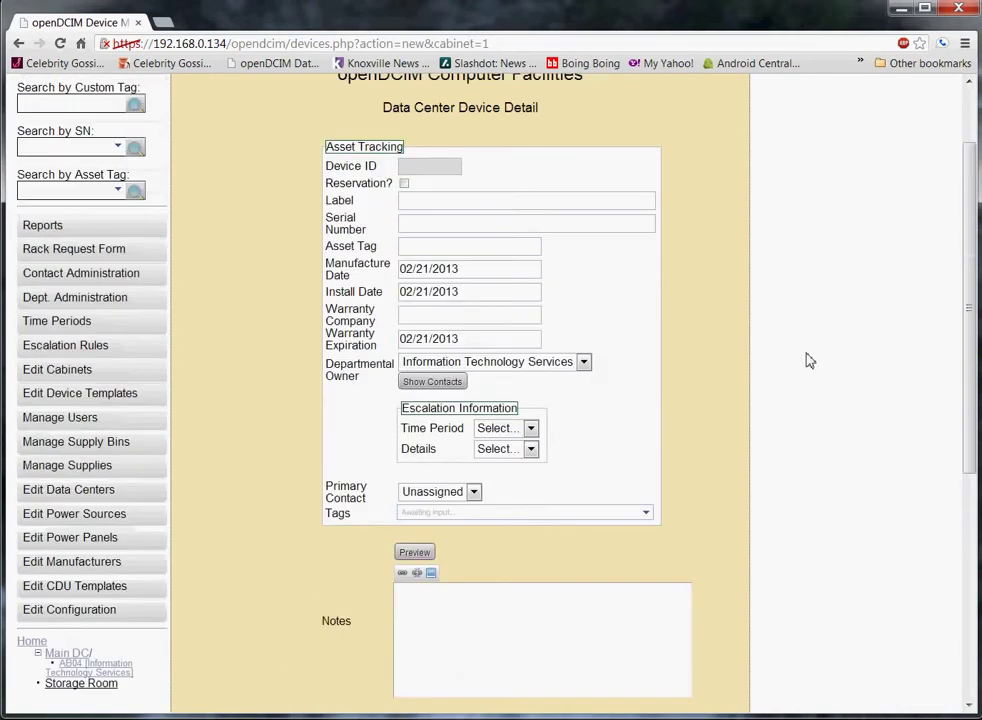